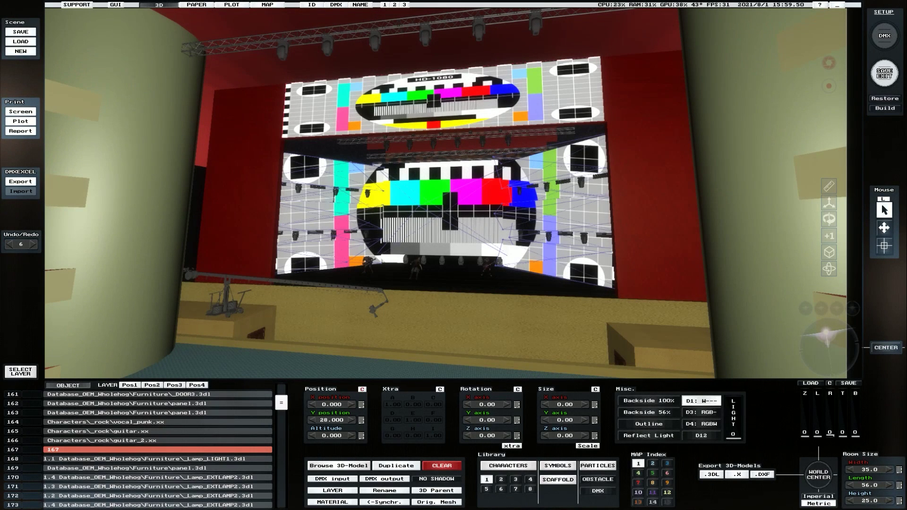
# Step: Select the group of LED panels that form the stage's back wall and side screens
pyautogui.moveTo(826, 347); pyautogui.dragTo(820, 345)
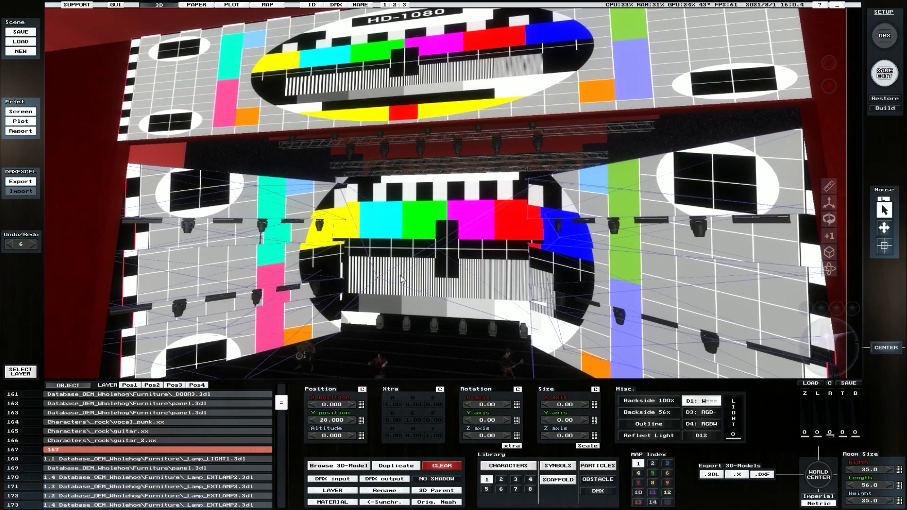
pyautogui.scroll(-2, 408, 271)
pyautogui.click(463, 241)
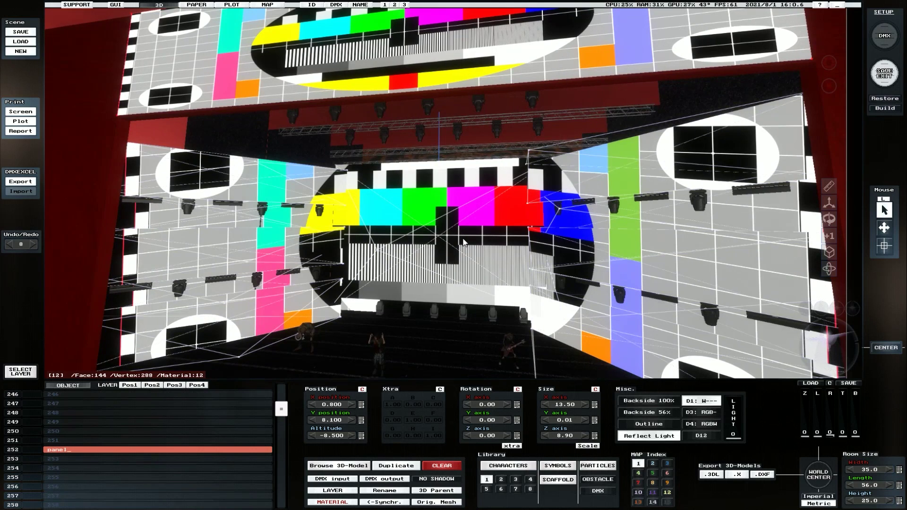
pyautogui.click(463, 242)
pyautogui.click(463, 241)
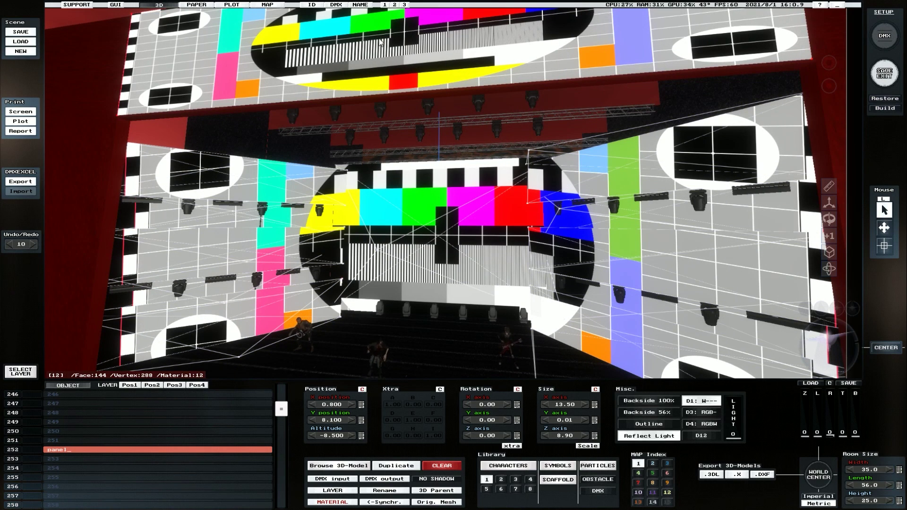
pyautogui.click(446, 217)
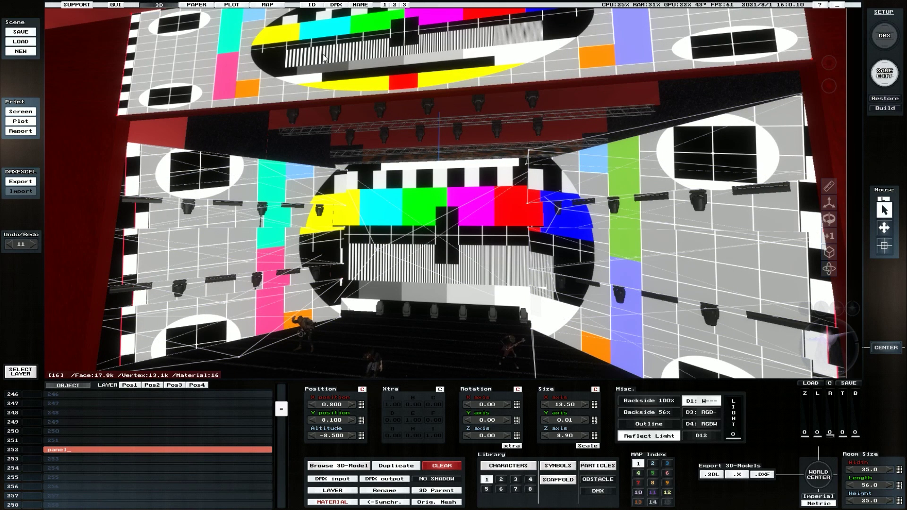
pyautogui.click(446, 218)
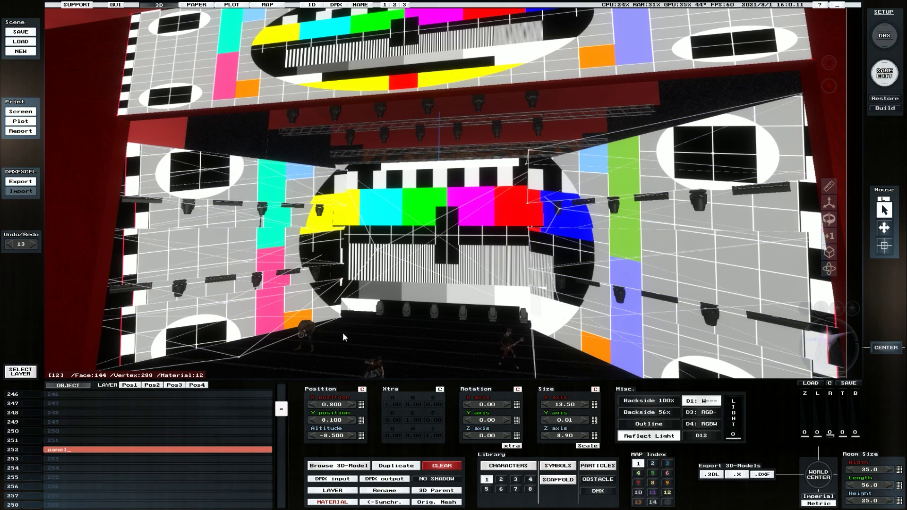
# Step: Replace the first texture in the selected stage panels' material with zone1 from the movie texture folder
pyautogui.click(332, 502)
pyautogui.click(505, 275)
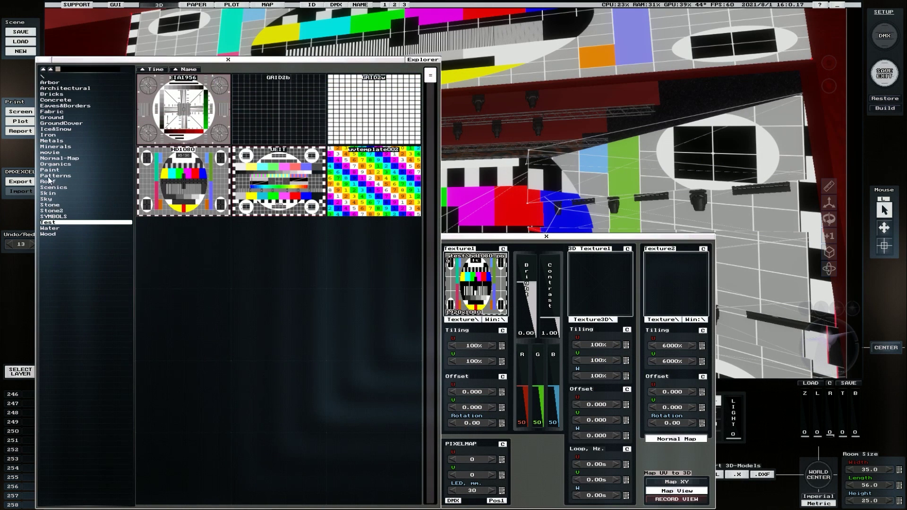
pyautogui.click(49, 153)
pyautogui.scroll(-6, 316, 284)
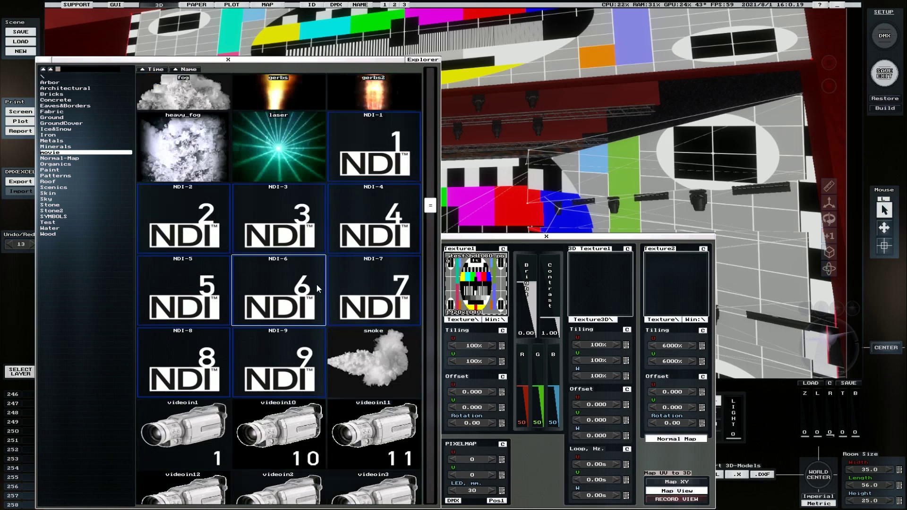
pyautogui.scroll(-8, 289, 340)
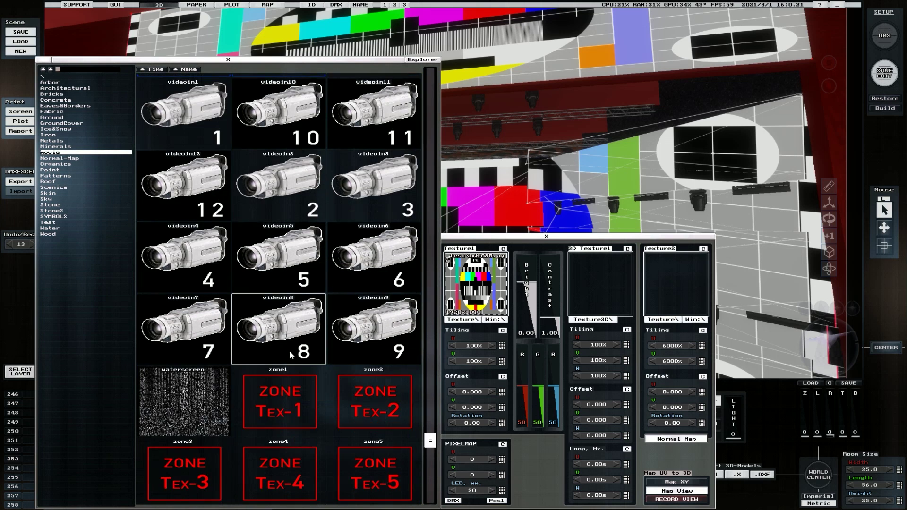
pyautogui.scroll(-2, 290, 352)
pyautogui.doubleClick(291, 325)
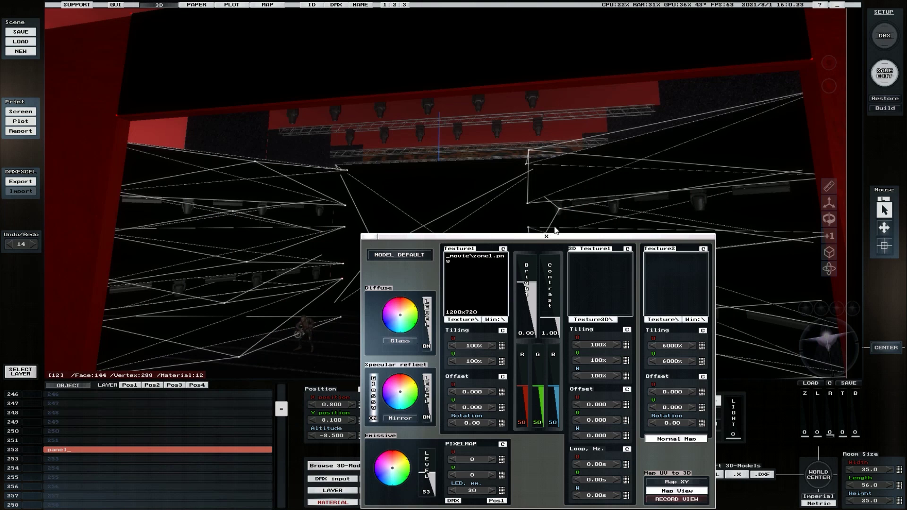
pyautogui.click(516, 237)
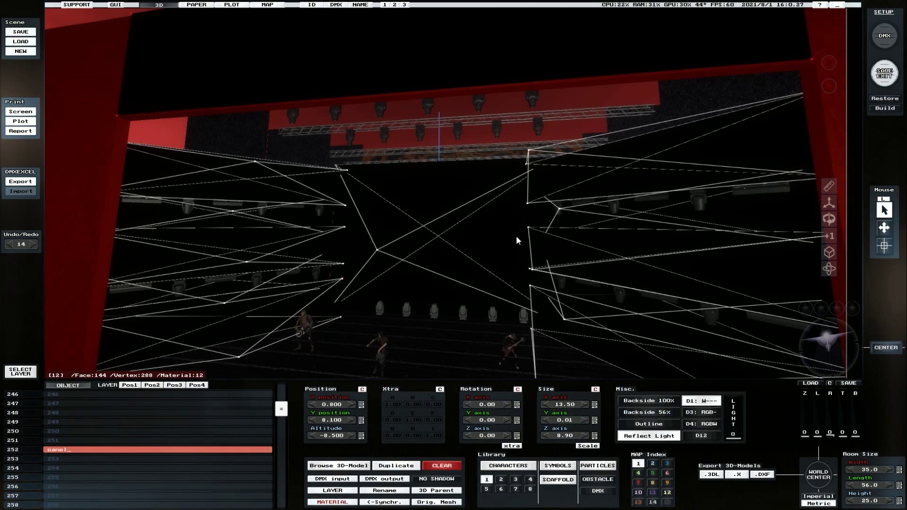
# Step: Assign the zone2 movie texture to the material of the Top LED panel above the stage opening
pyautogui.click(330, 72)
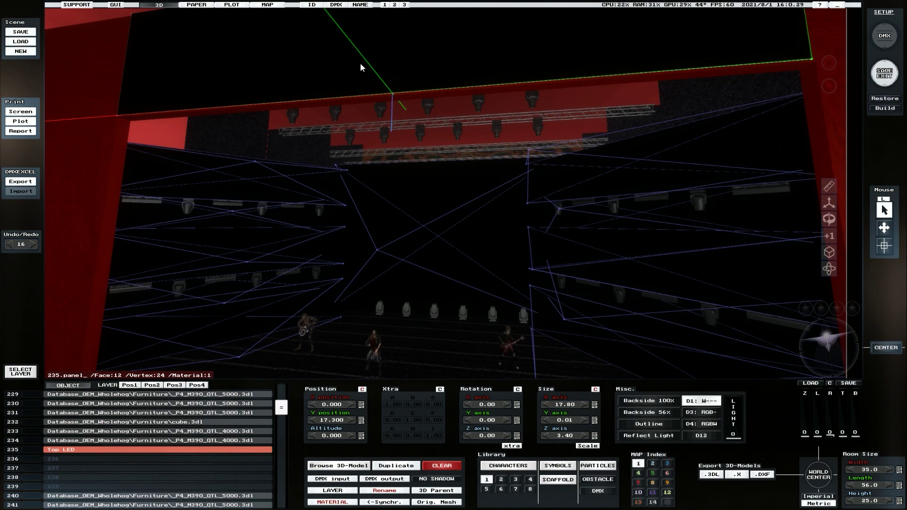
pyautogui.click(331, 503)
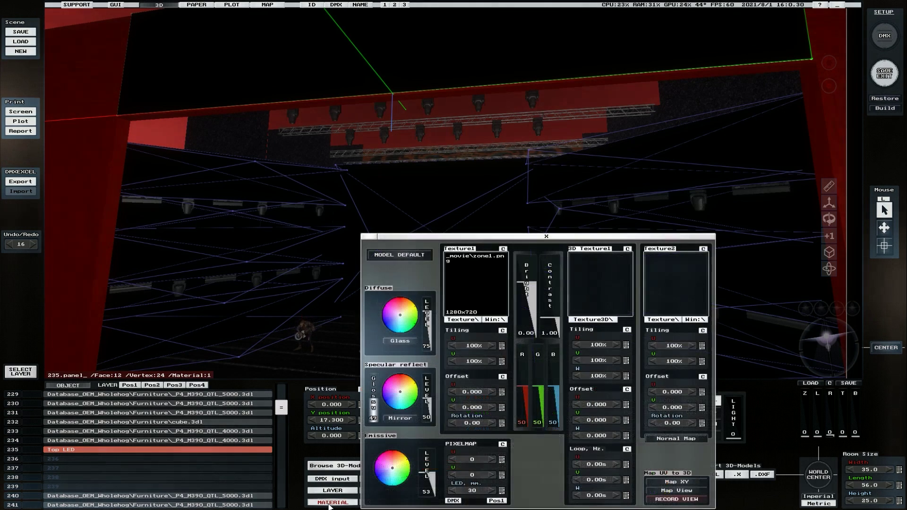
pyautogui.click(465, 288)
pyautogui.click(377, 318)
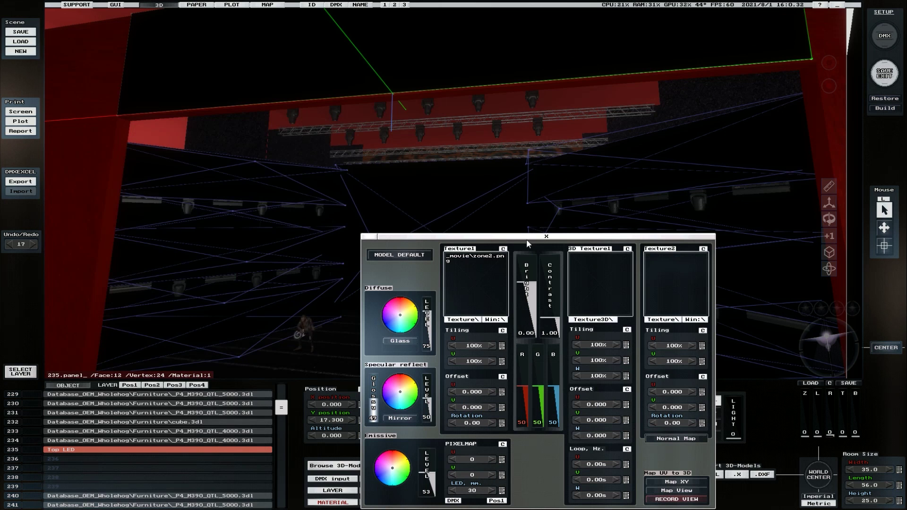
pyautogui.click(513, 236)
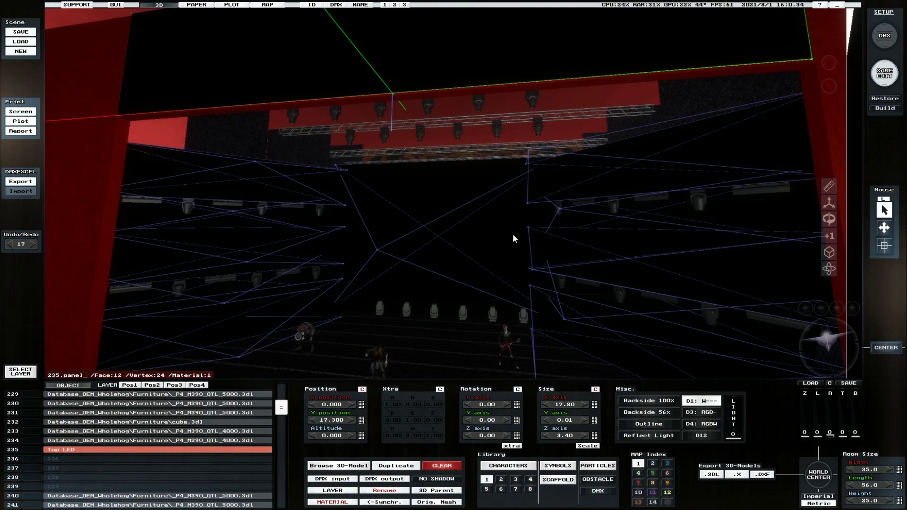
# Step: Save the room changes and exit the room setup
pyautogui.click(874, 78)
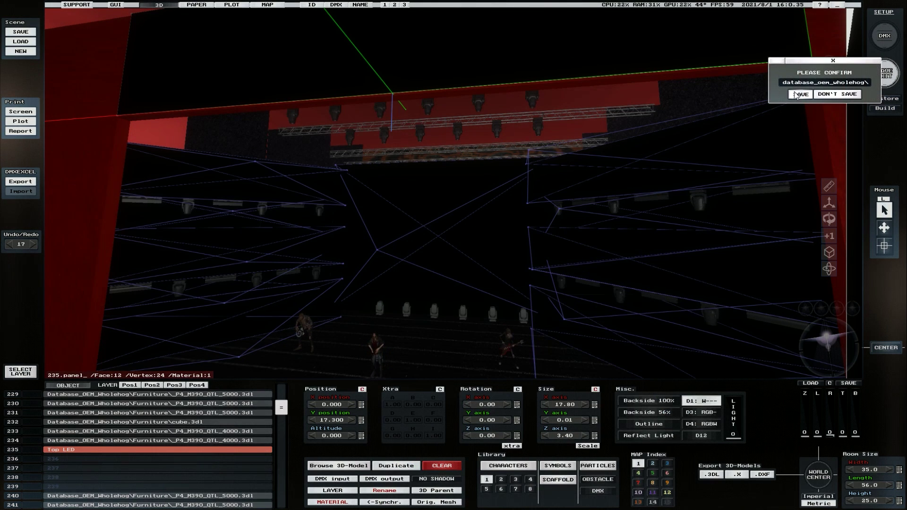
pyautogui.click(798, 94)
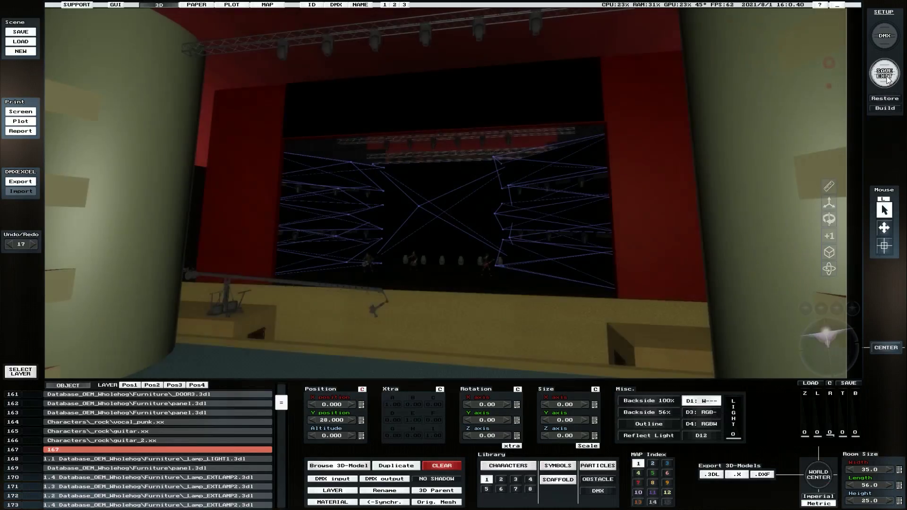
pyautogui.click(887, 79)
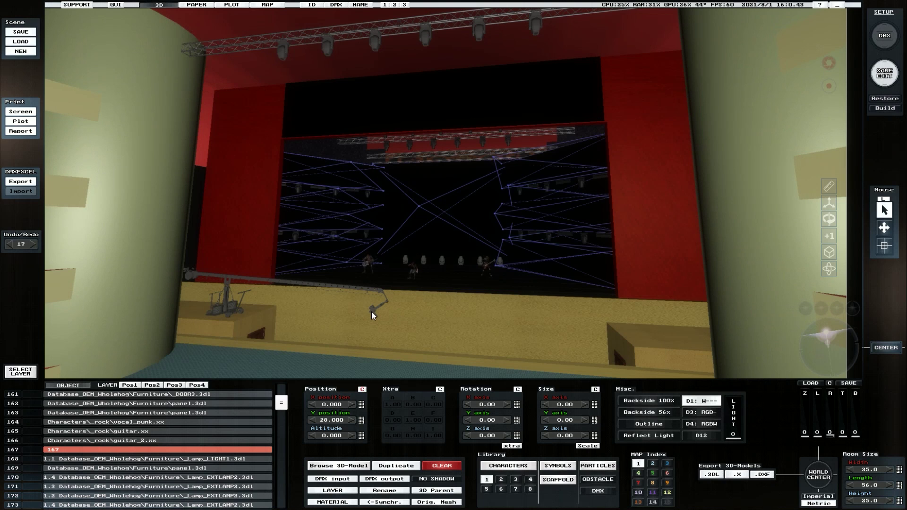
# Step: Examine the aspect and zone-out settings of the Sony generic camera on the crane head, fixture 51, in the DMX setup
pyautogui.click(886, 41)
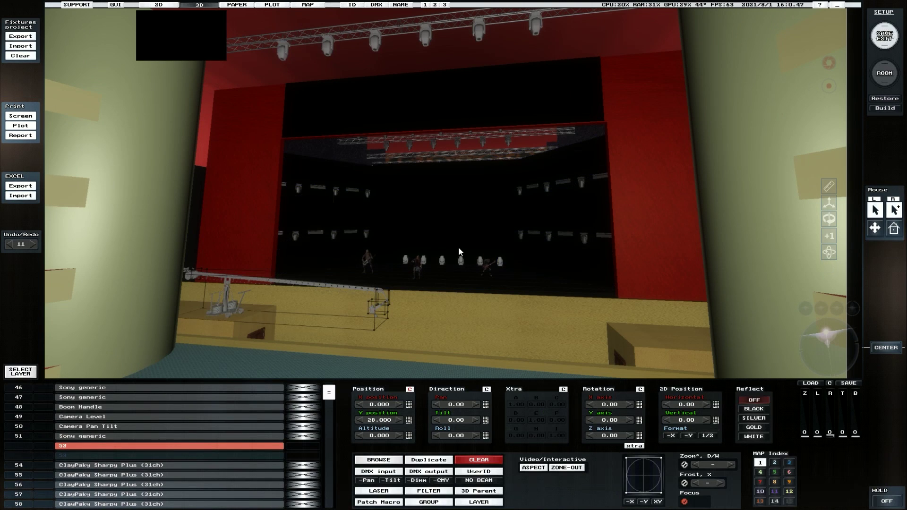
pyautogui.click(372, 310)
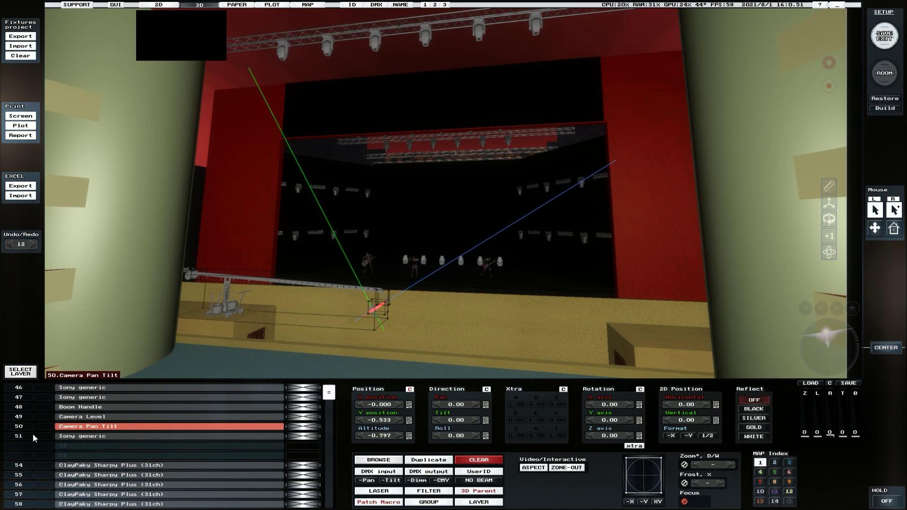
pyautogui.click(107, 439)
pyautogui.moveTo(821, 348); pyautogui.dragTo(827, 345)
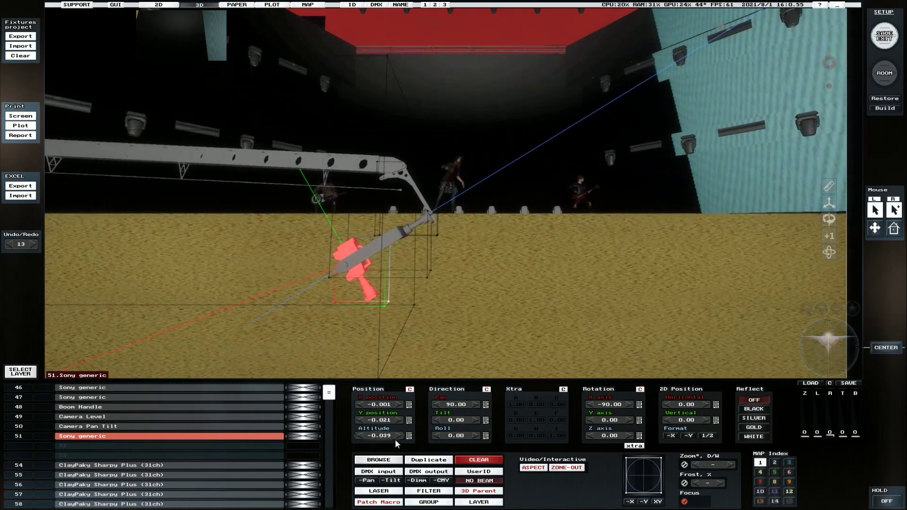
pyautogui.click(534, 469)
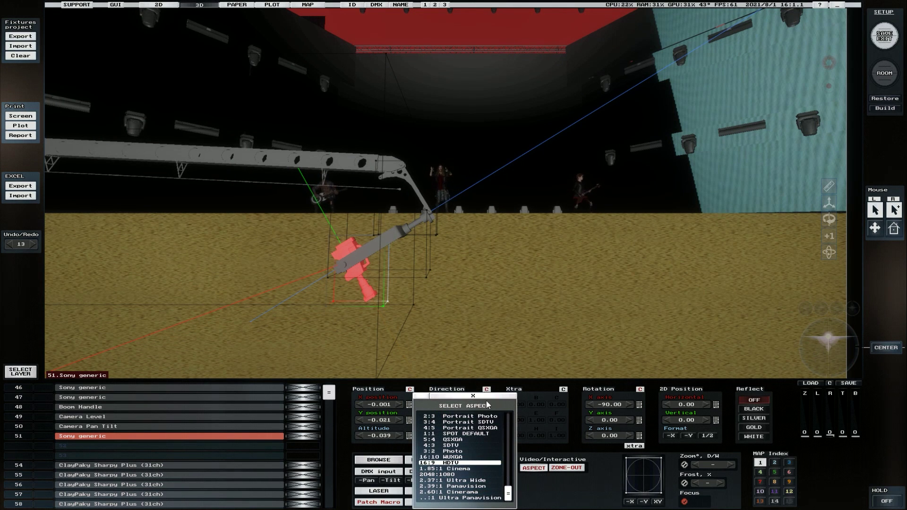
pyautogui.click(473, 396)
pyautogui.click(562, 467)
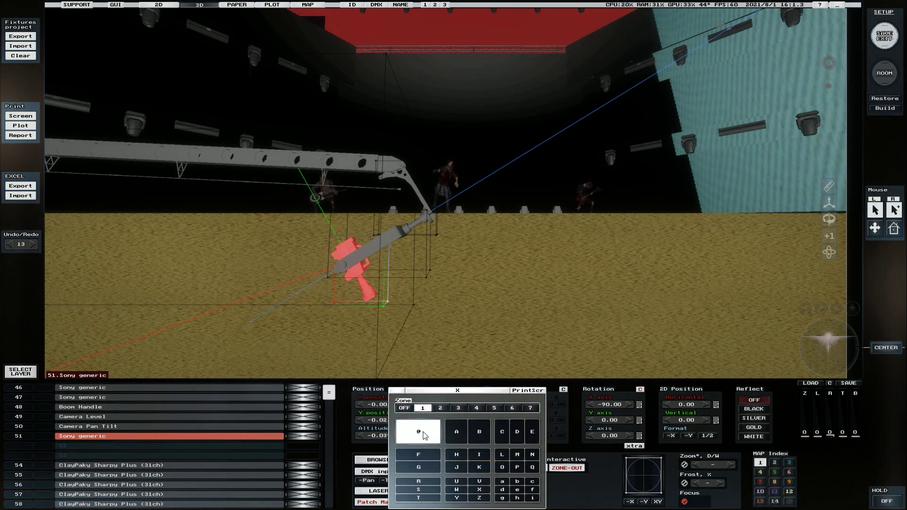
pyautogui.click(430, 391)
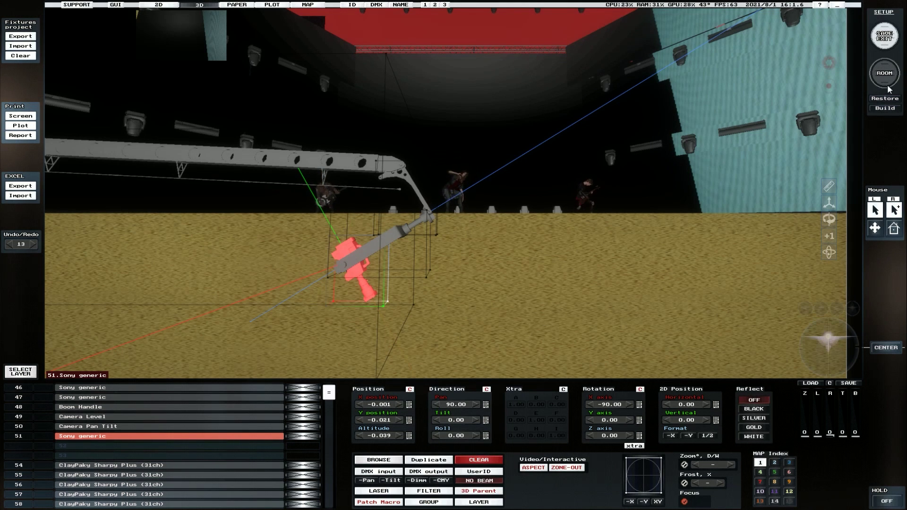
# Step: Save and exit the DMX setup, and brighten the room's ambient lighting in the live 3D view
pyautogui.click(894, 38)
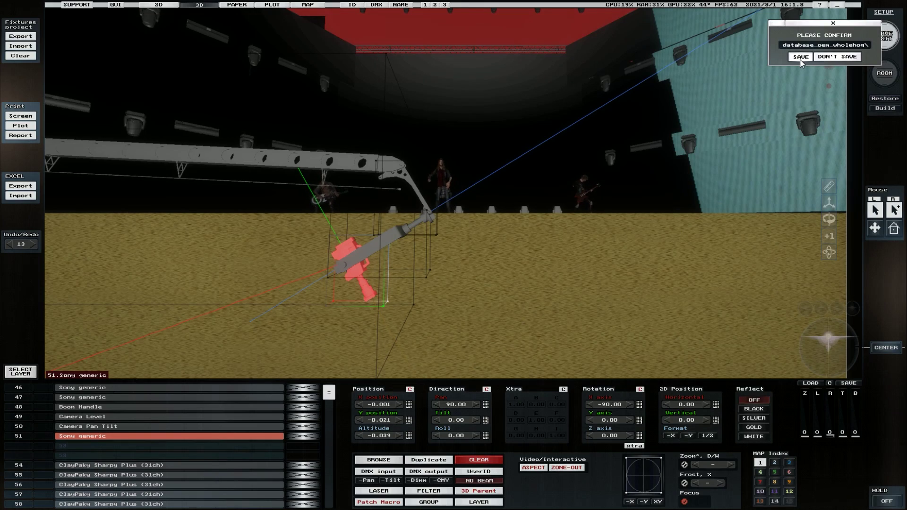
pyautogui.click(801, 57)
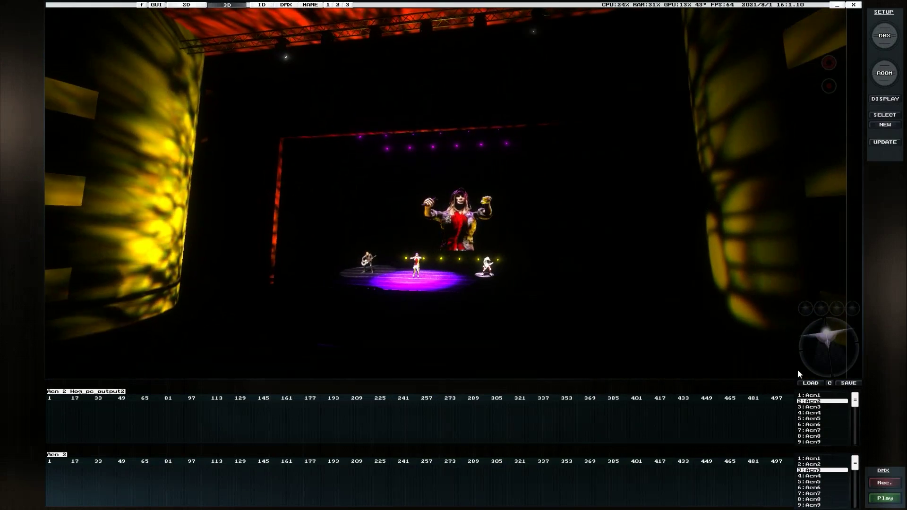
pyautogui.moveTo(798, 198); pyautogui.dragTo(802, 150)
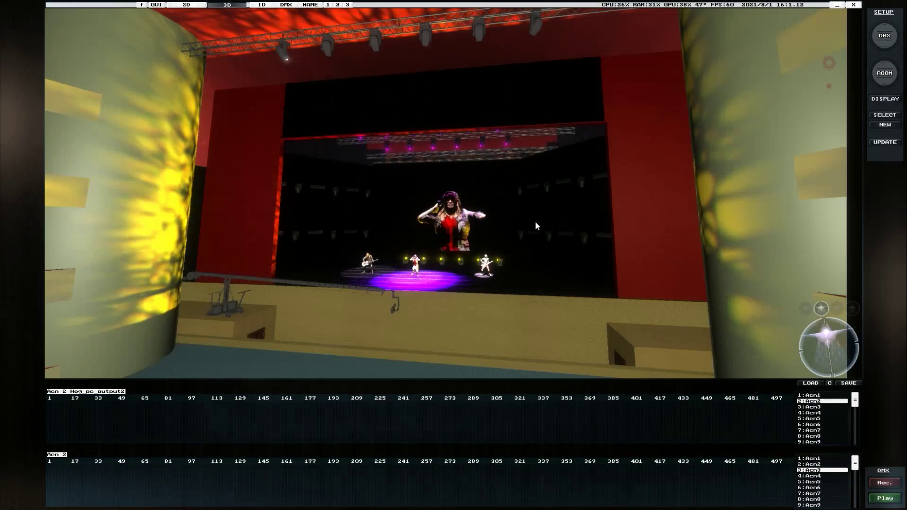
# Step: Adjust the dolly cart boom crane's camera X and Y faders, and set its pan and tilt to about 113, 126
pyautogui.click(228, 308)
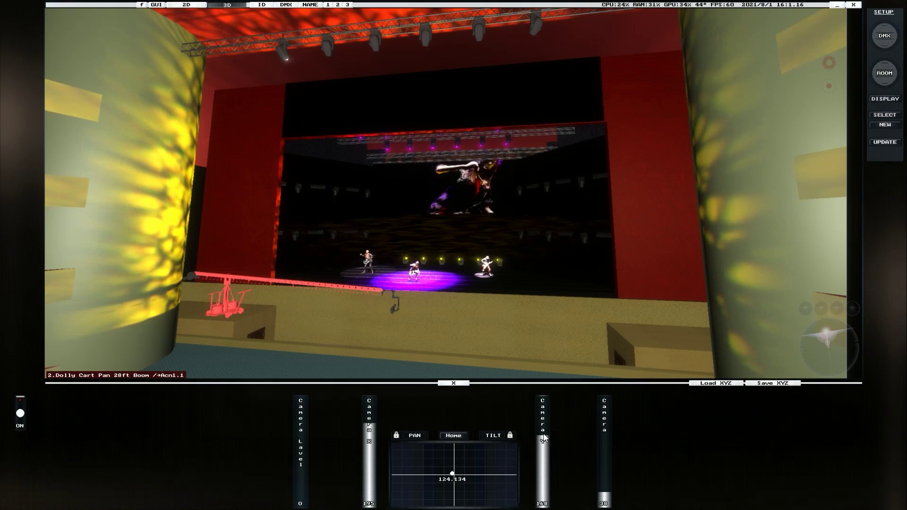
pyautogui.moveTo(544, 432); pyautogui.dragTo(544, 431)
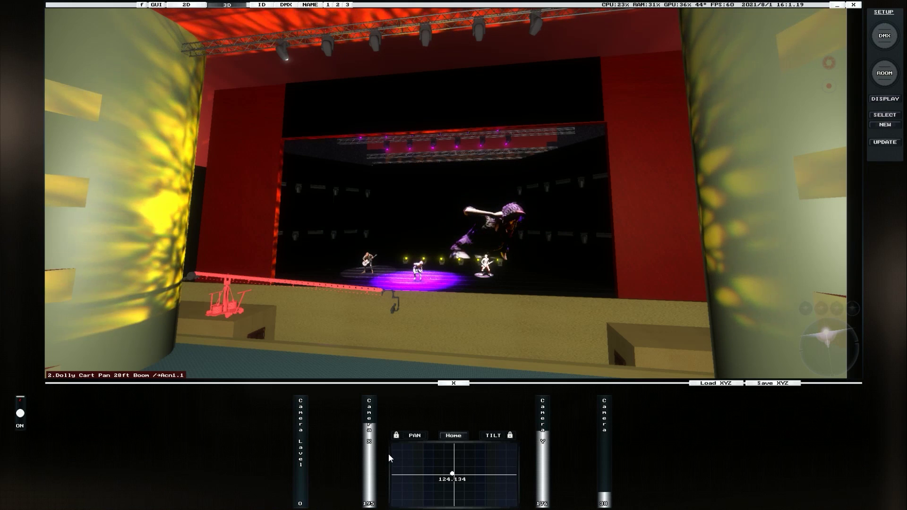
pyautogui.moveTo(370, 452); pyautogui.dragTo(375, 420)
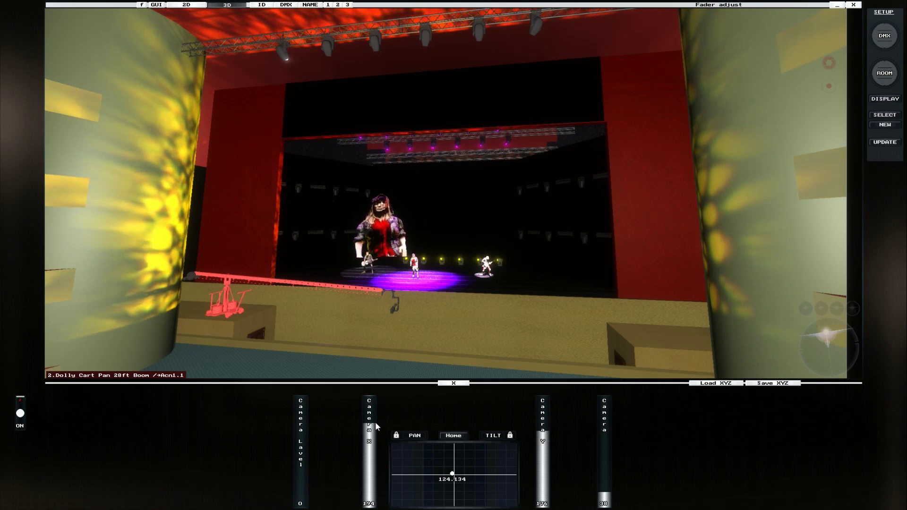
pyautogui.moveTo(451, 472)
pyautogui.mouseDown()
pyautogui.moveTo(446, 487)
pyautogui.moveTo(468, 482)
pyautogui.moveTo(405, 464)
pyautogui.moveTo(447, 476)
pyautogui.mouseUp()
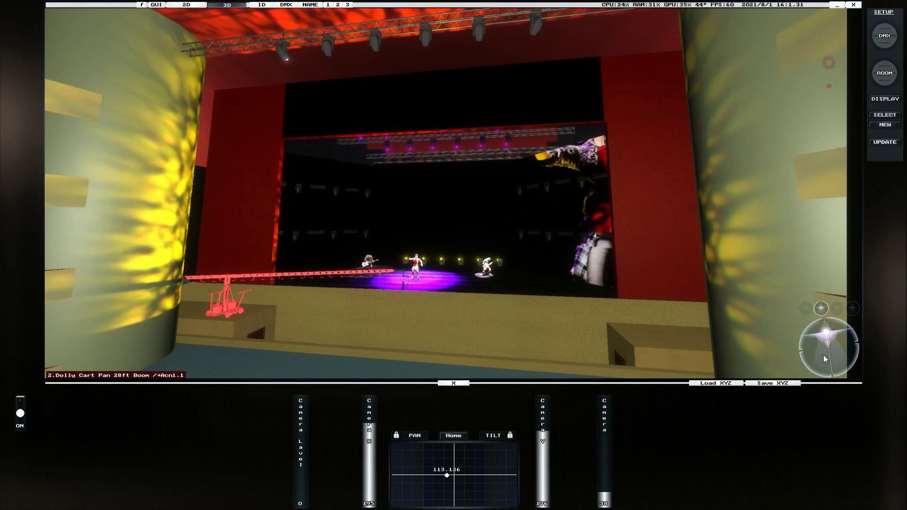
# Step: Open the DMX setup, select the balcony's Sony generic camera, fixture 45, and check its aspect setting
pyautogui.moveTo(824, 355); pyautogui.dragTo(822, 355)
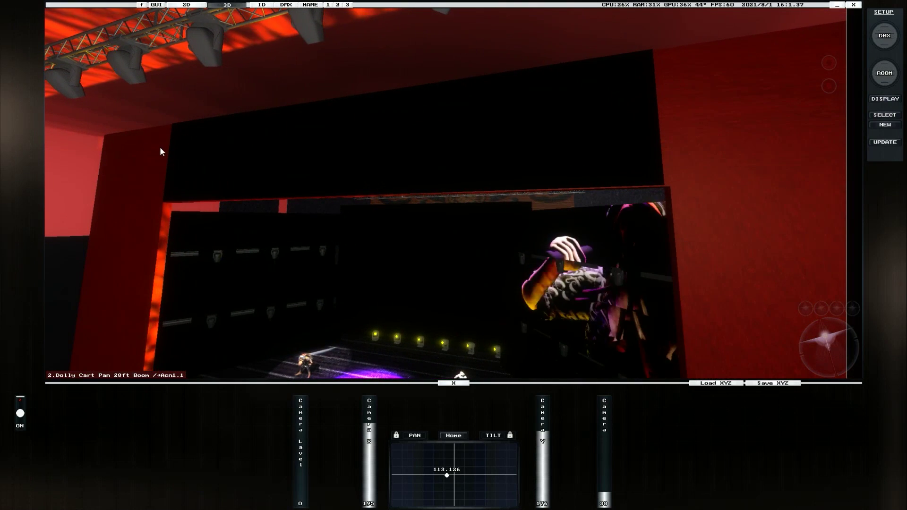
pyautogui.moveTo(814, 336); pyautogui.dragTo(229, 190)
pyautogui.click(883, 41)
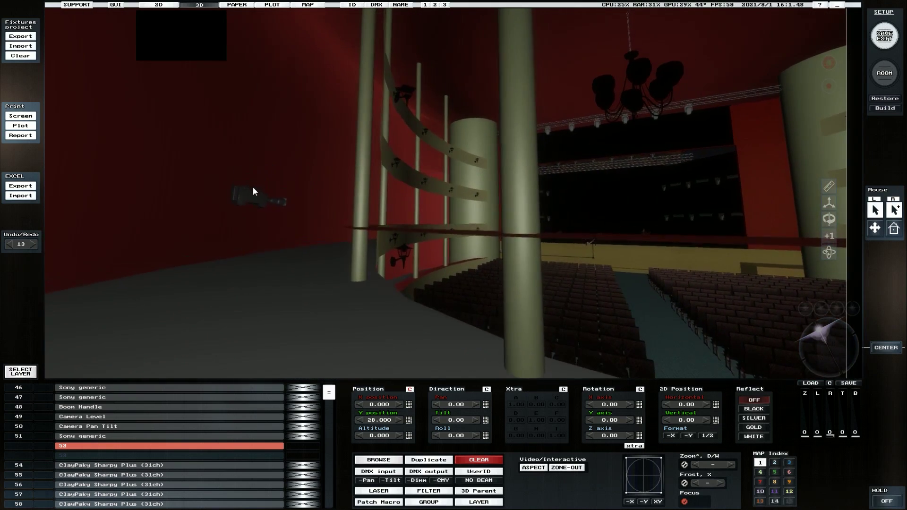
pyautogui.click(249, 200)
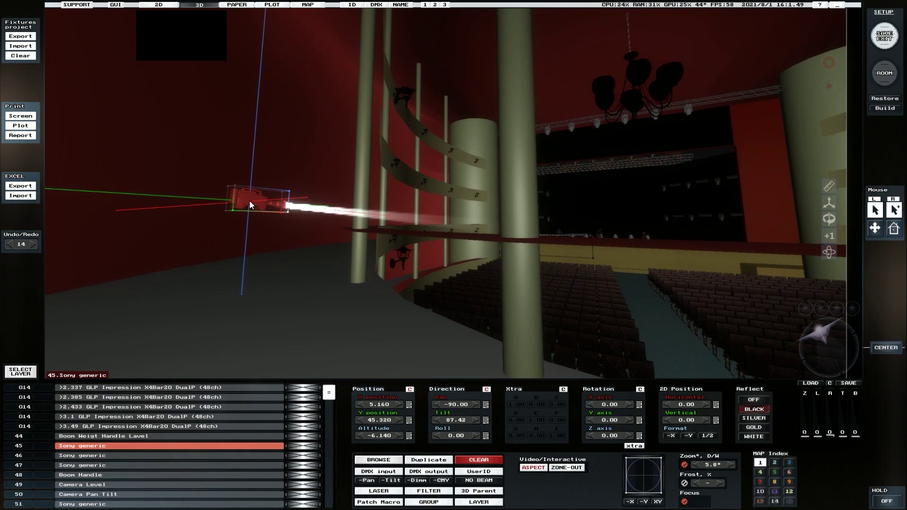
pyautogui.click(532, 469)
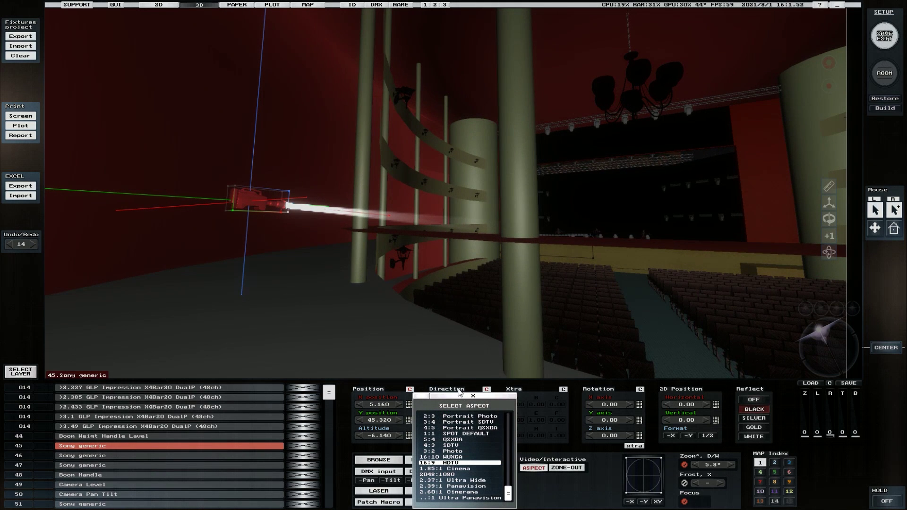
pyautogui.click(473, 396)
# Step: Set the zone-out of Sony generic camera 45 to area C of zone 2
pyautogui.click(562, 468)
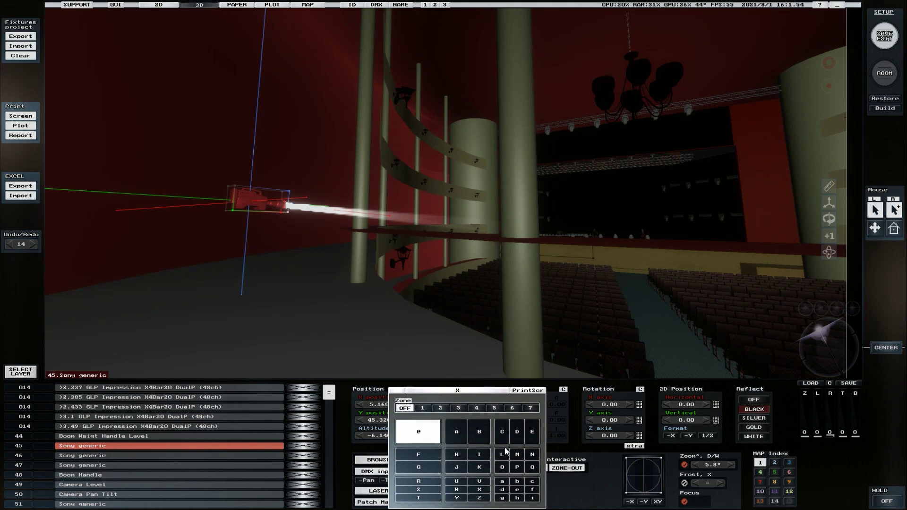
pyautogui.click(442, 409)
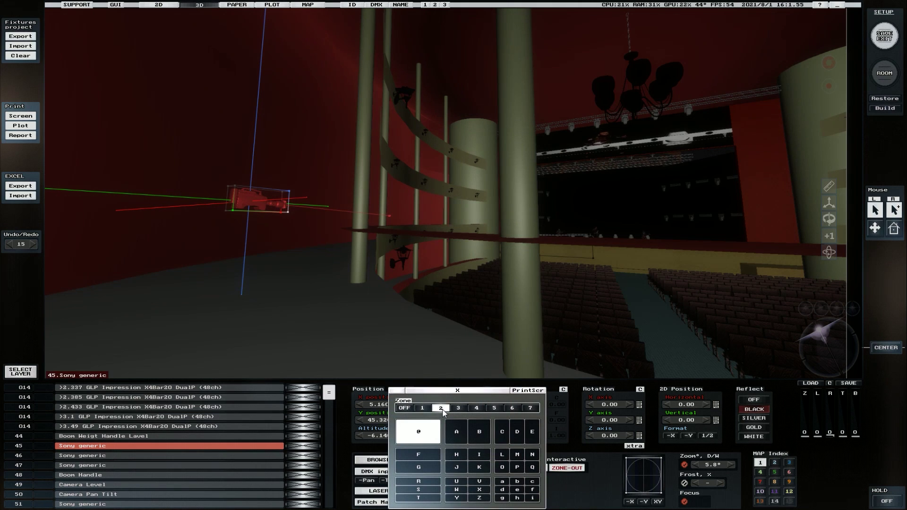
pyautogui.click(503, 432)
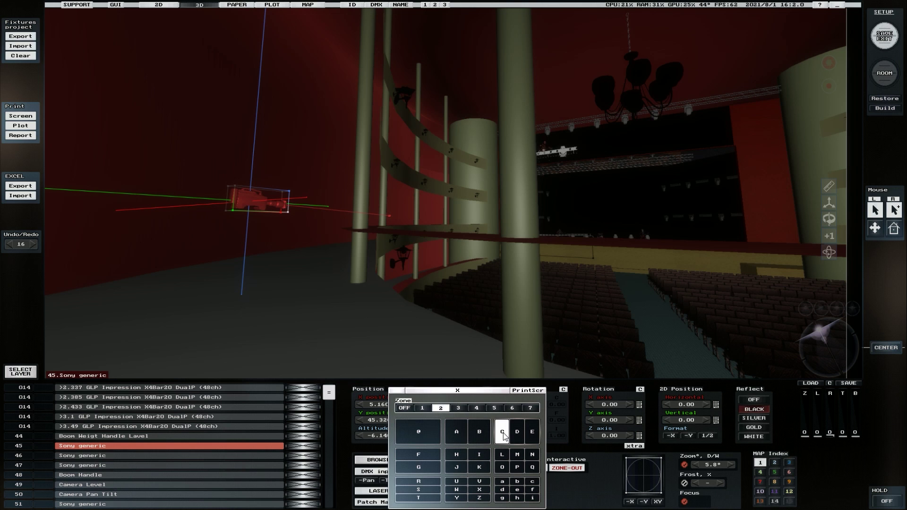
pyautogui.click(448, 391)
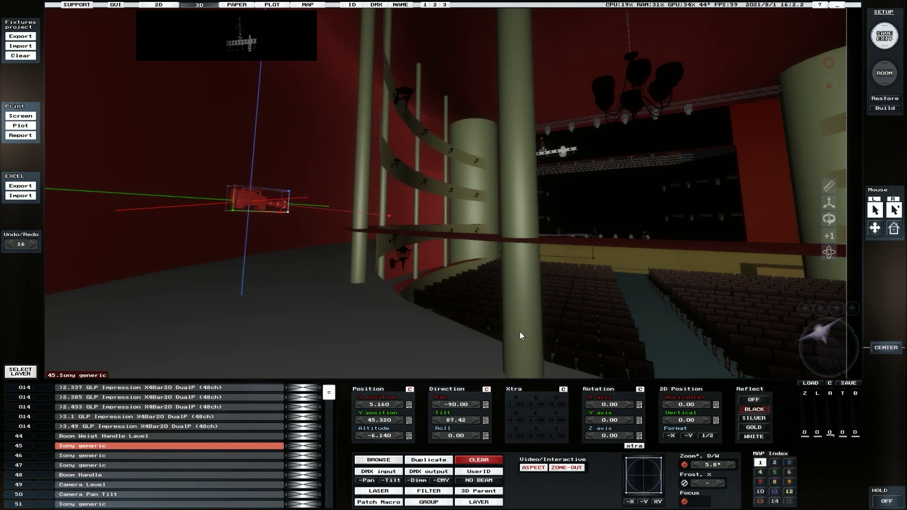
# Step: Select Sony generic camera 46 on the balcony and set its zone-out to area D of zone 2
pyautogui.press('d')
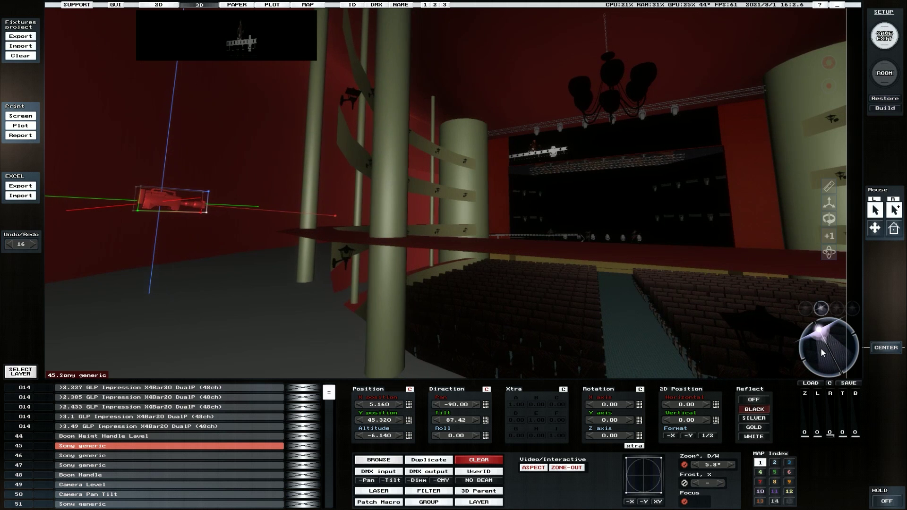
pyautogui.scroll(-3, 822, 349)
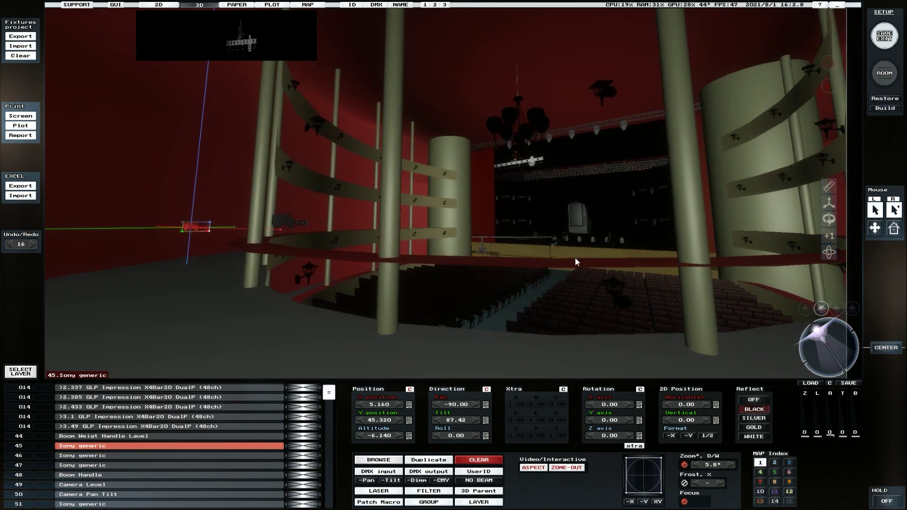
pyautogui.click(284, 225)
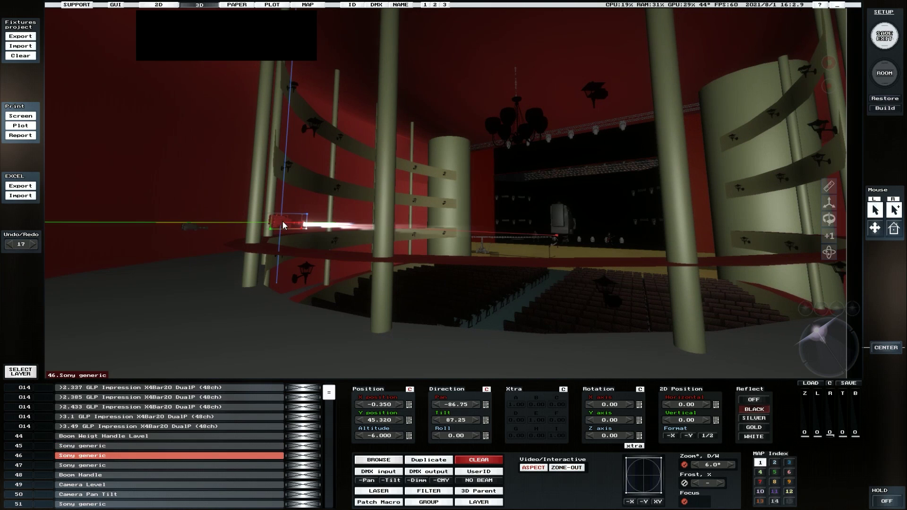
pyautogui.click(565, 467)
pyautogui.click(518, 432)
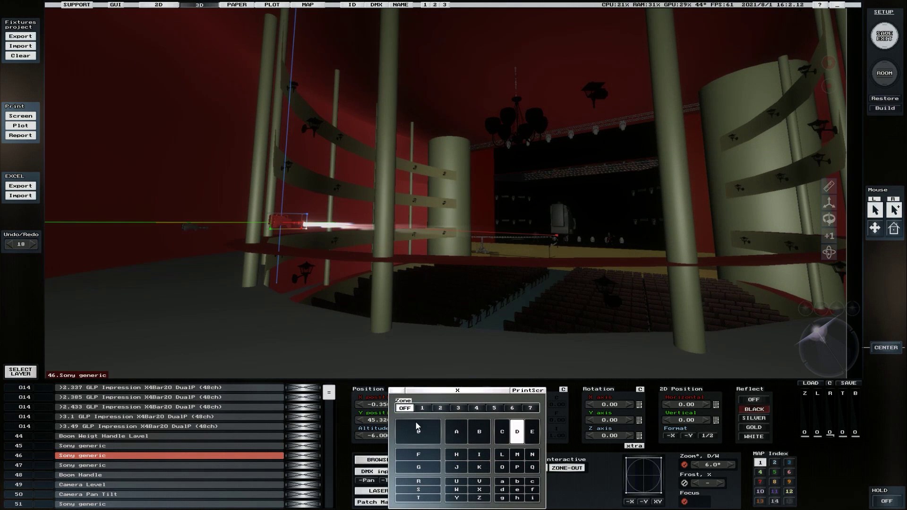
pyautogui.click(455, 392)
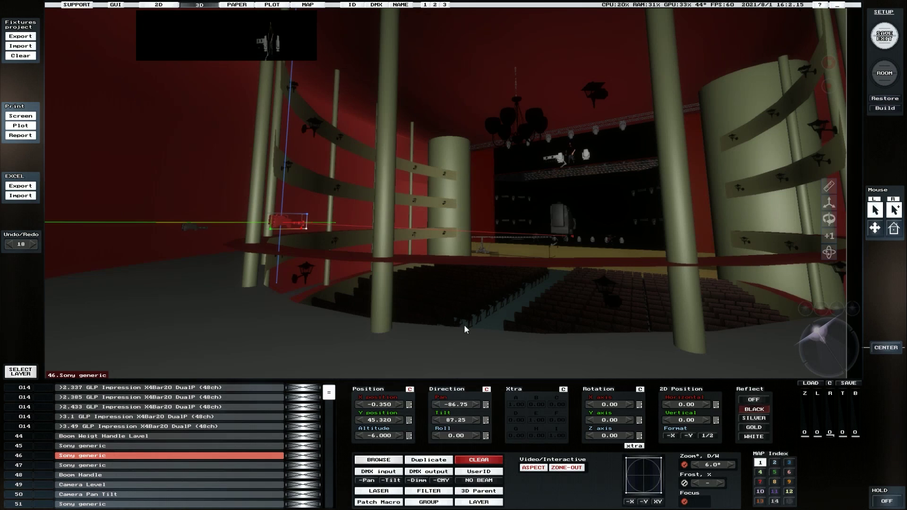
# Step: Select Sony generic camera 47 and set its zone-out to area E of zone 2
pyautogui.click(562, 220)
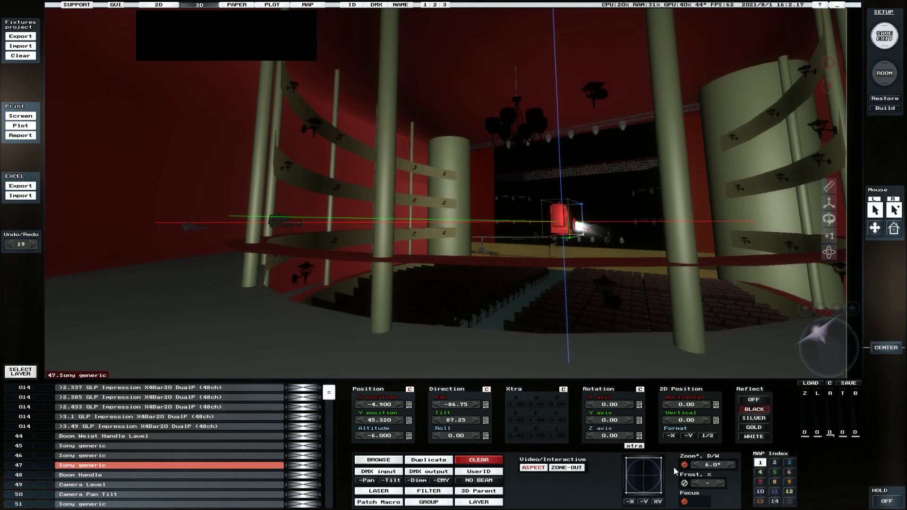
pyautogui.click(557, 468)
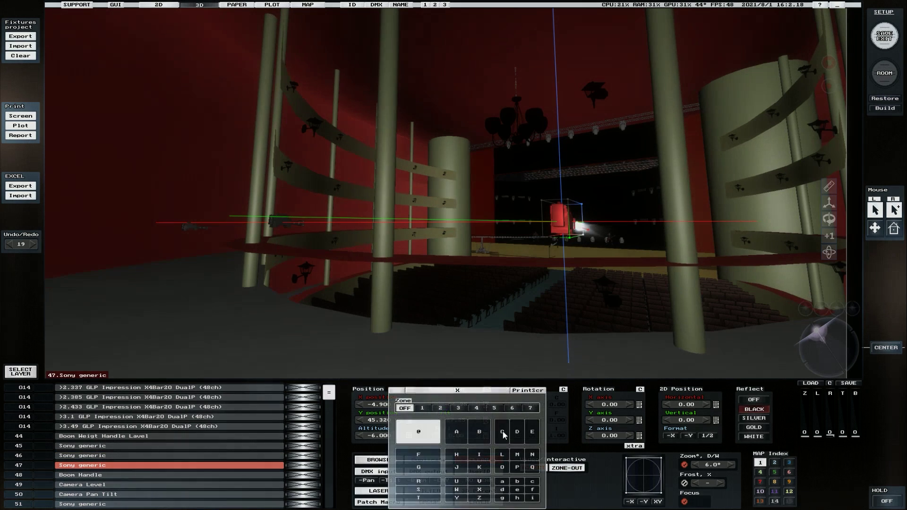
pyautogui.click(445, 409)
pyautogui.click(533, 431)
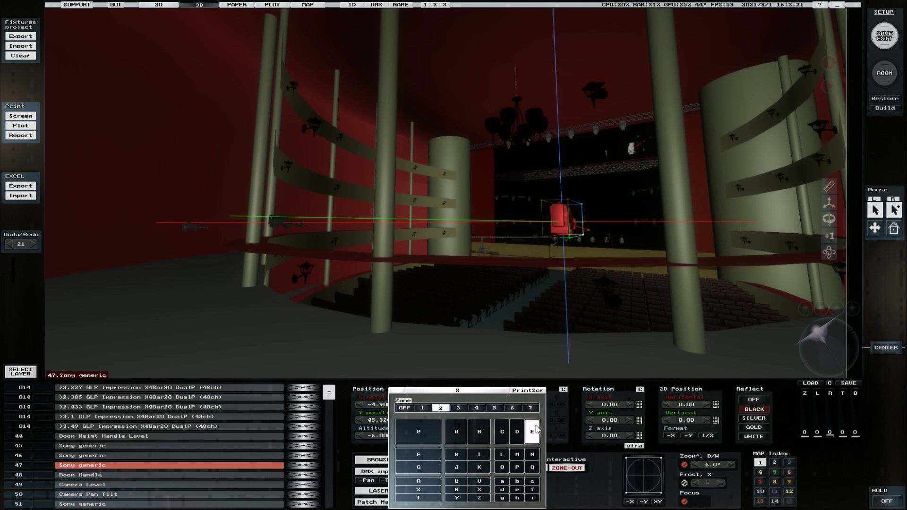
pyautogui.click(483, 392)
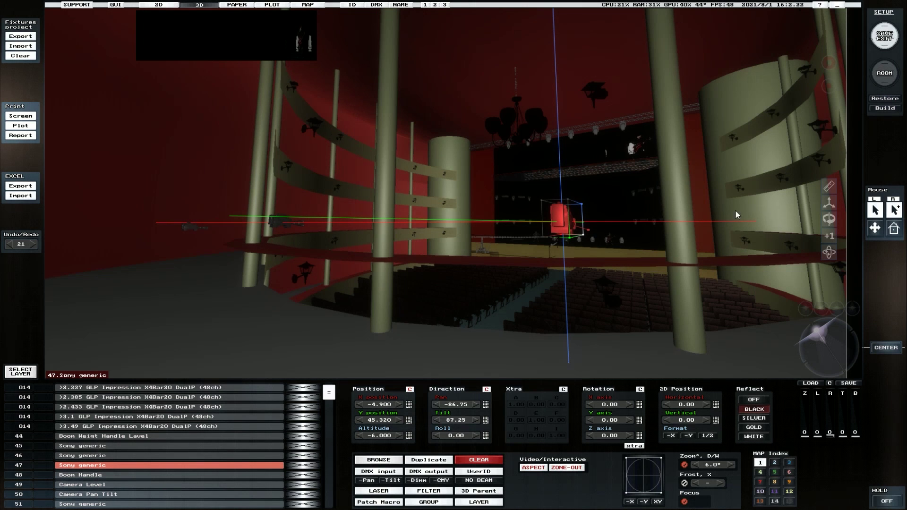
# Step: Select Sony generic cameras 45 to 47 together, and switch Hold to 100% and back to OFF
pyautogui.doubleClick(551, 209)
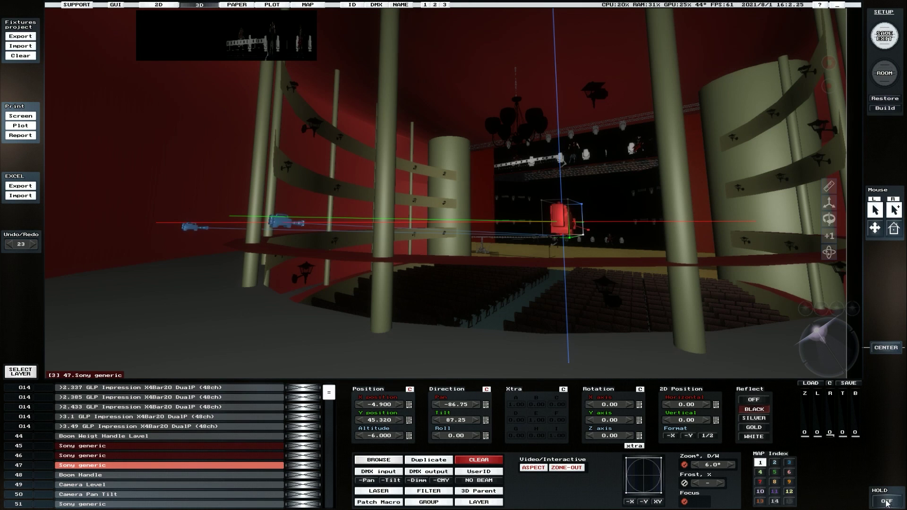
pyautogui.press('pageup')
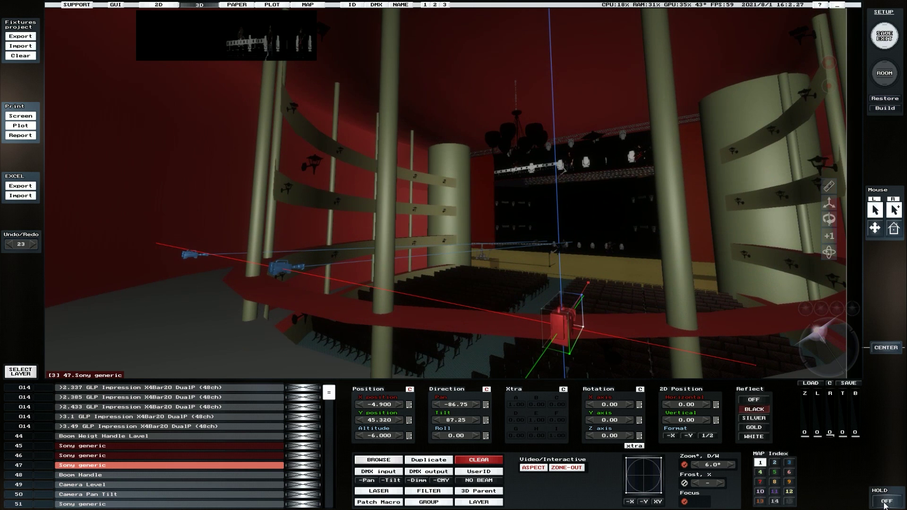
pyautogui.click(884, 501)
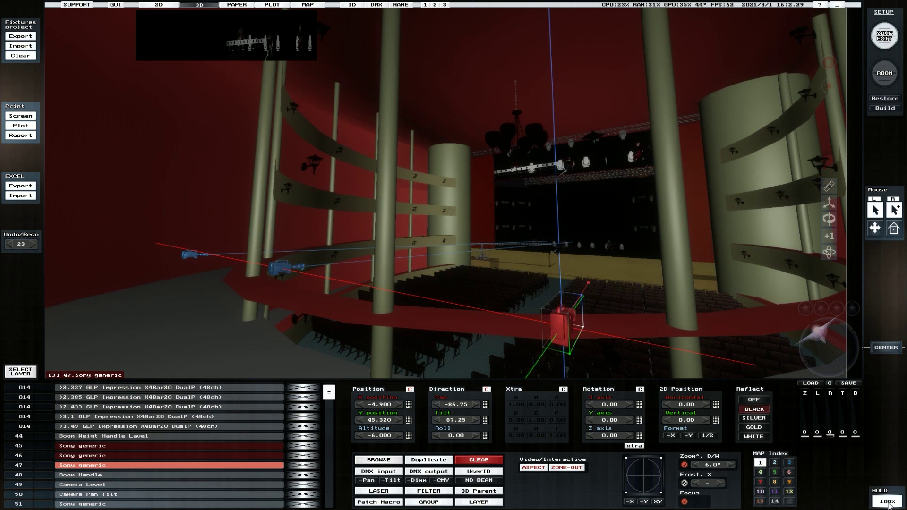
pyautogui.click(887, 502)
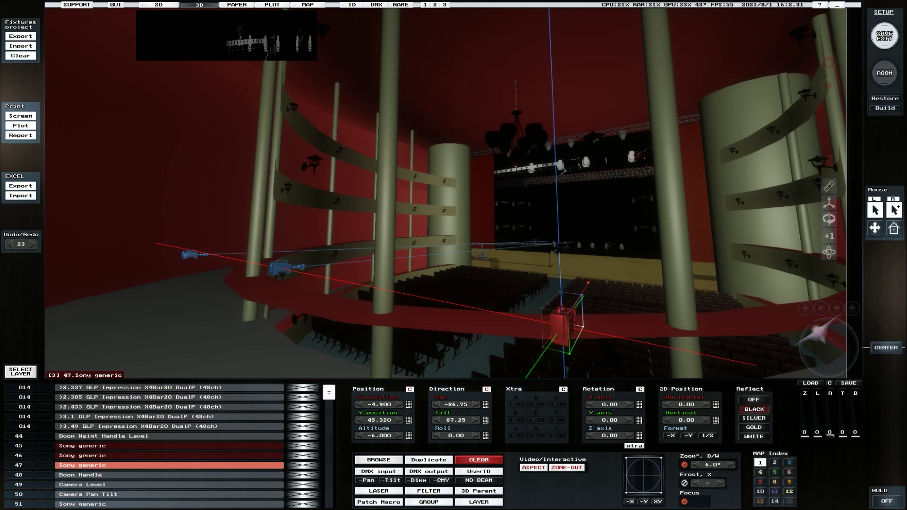
# Step: Save and exit the DMX setup, and raise the dimmer of Sony generic camera 46 to about 61
pyautogui.click(884, 42)
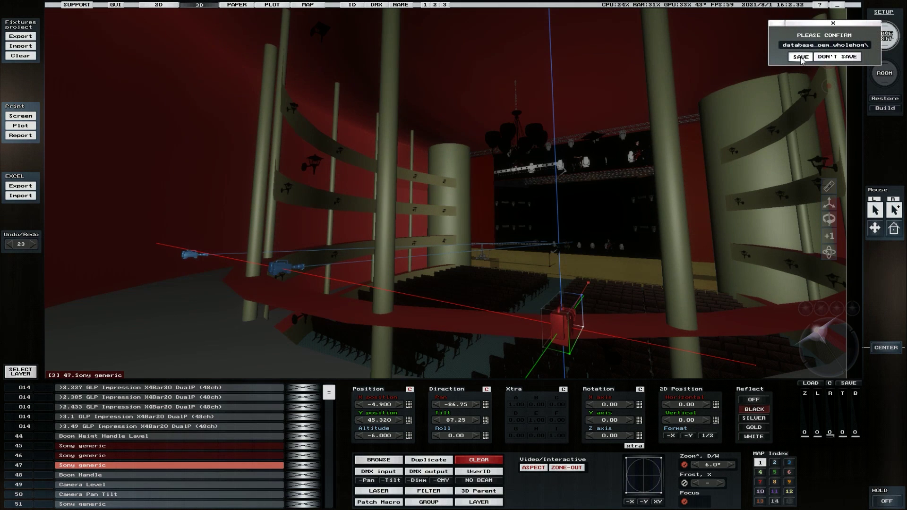
pyautogui.click(801, 57)
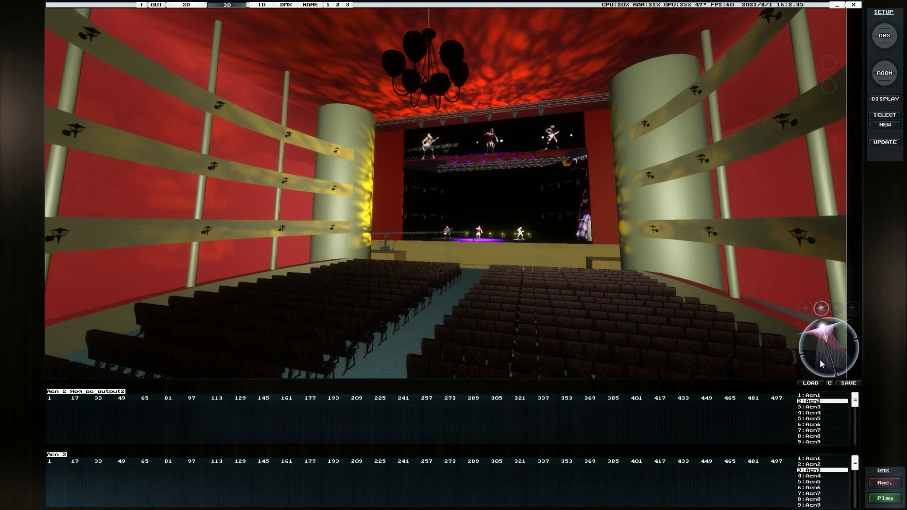
pyautogui.click(820, 361)
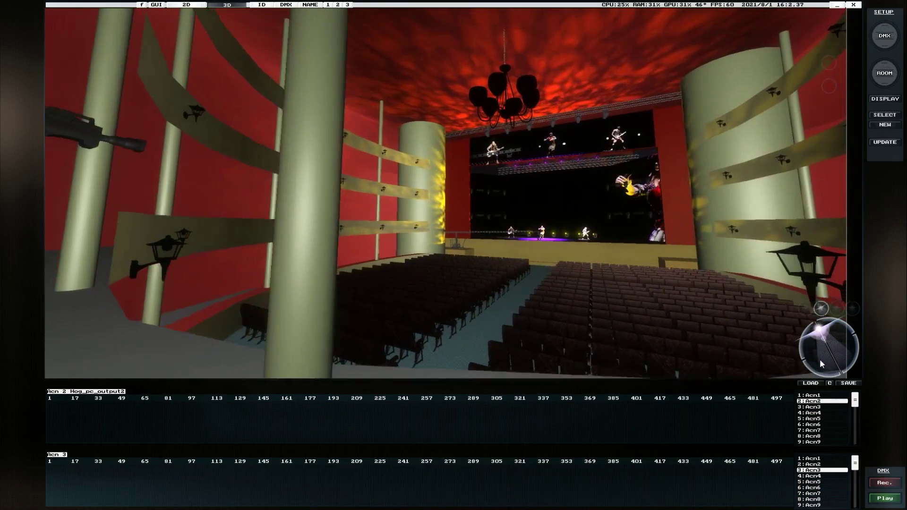
pyautogui.click(107, 141)
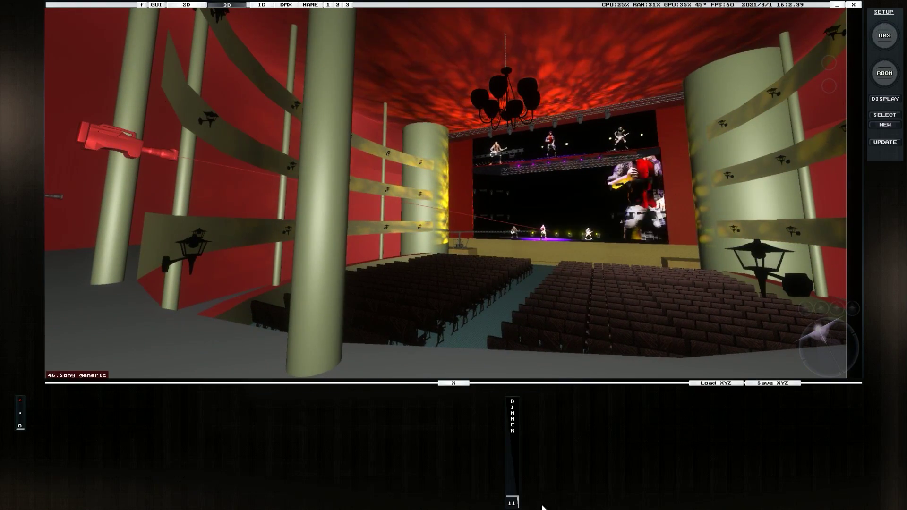
pyautogui.moveTo(511, 503); pyautogui.dragTo(507, 469)
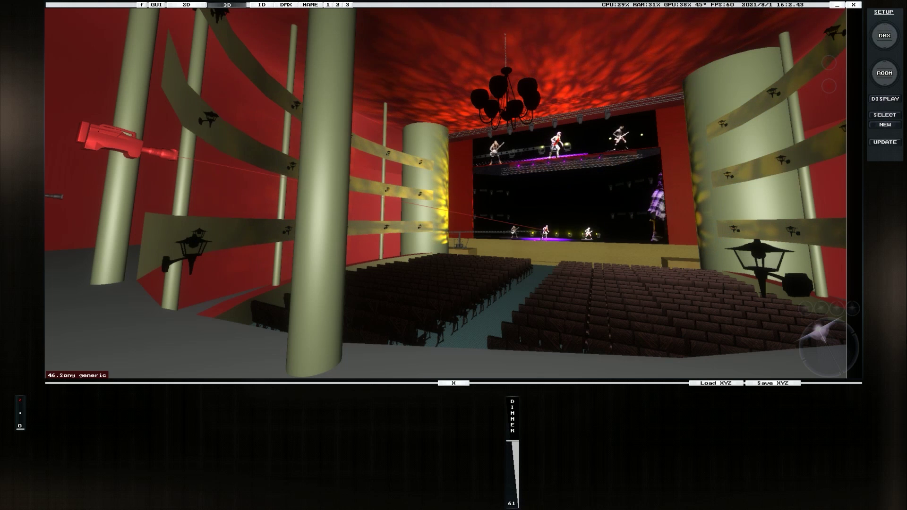
# Step: Set the 3D view to High beams resolution, LUX minimum 30, Full automation and about 13% smoke
pyautogui.click(821, 308)
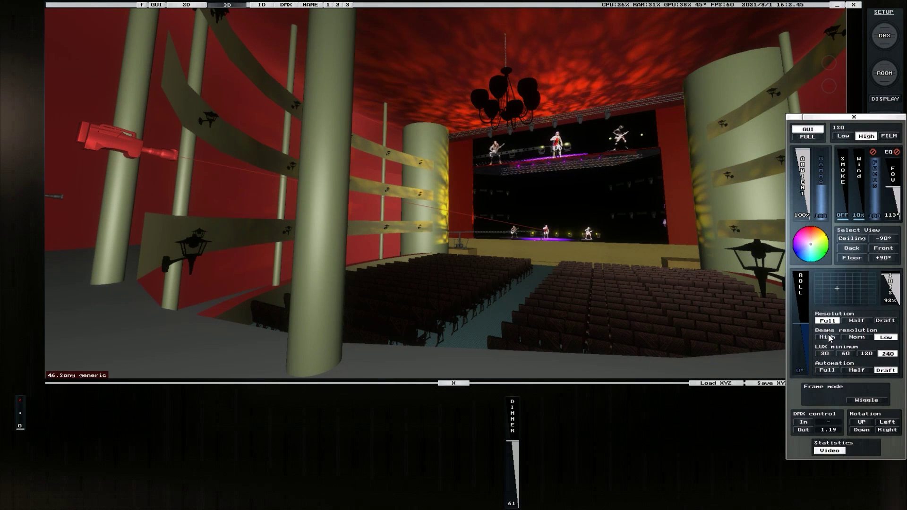
pyautogui.click(825, 353)
pyautogui.click(828, 370)
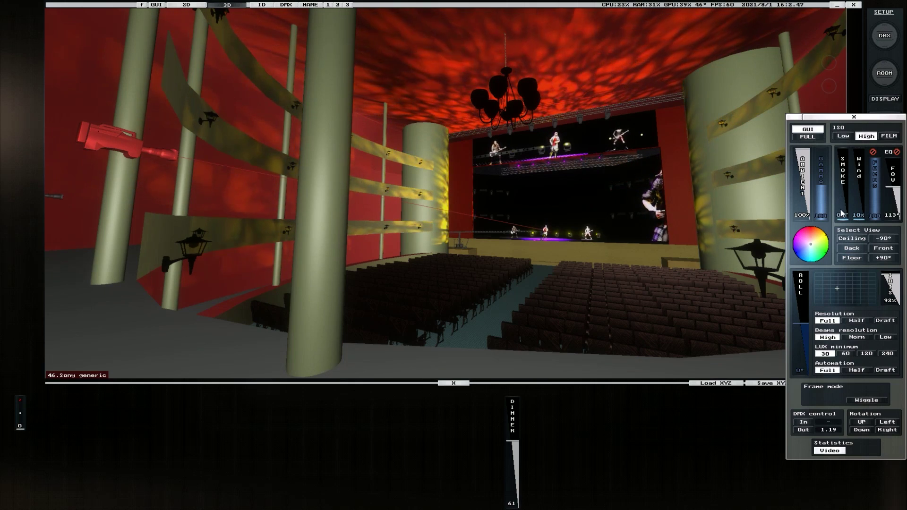
pyautogui.click(843, 194)
pyautogui.moveTo(842, 194); pyautogui.dragTo(845, 214)
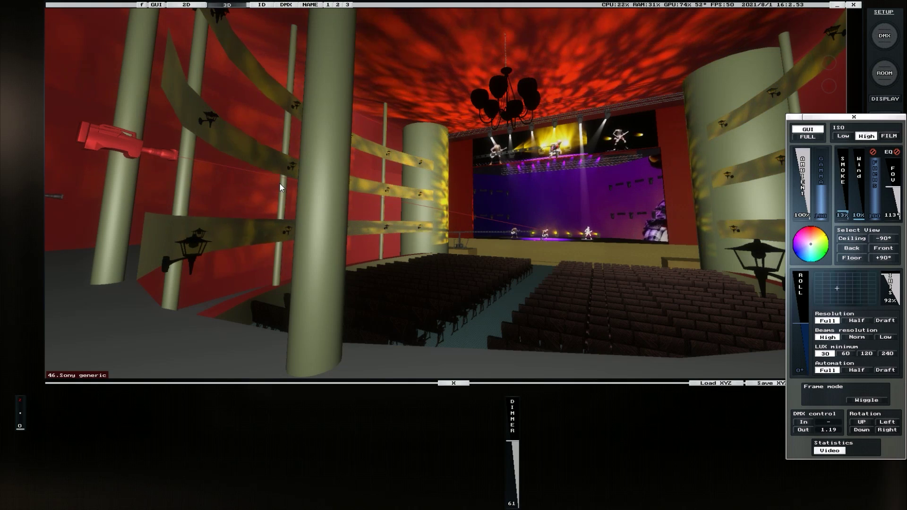
# Step: Select the twelve ClayPaky Sharpy Plus fixtures and mix their colour to pink with full magenta and about 40 yellow
pyautogui.click(643, 255)
pyautogui.moveTo(833, 347); pyautogui.dragTo(825, 346)
pyautogui.click(447, 300)
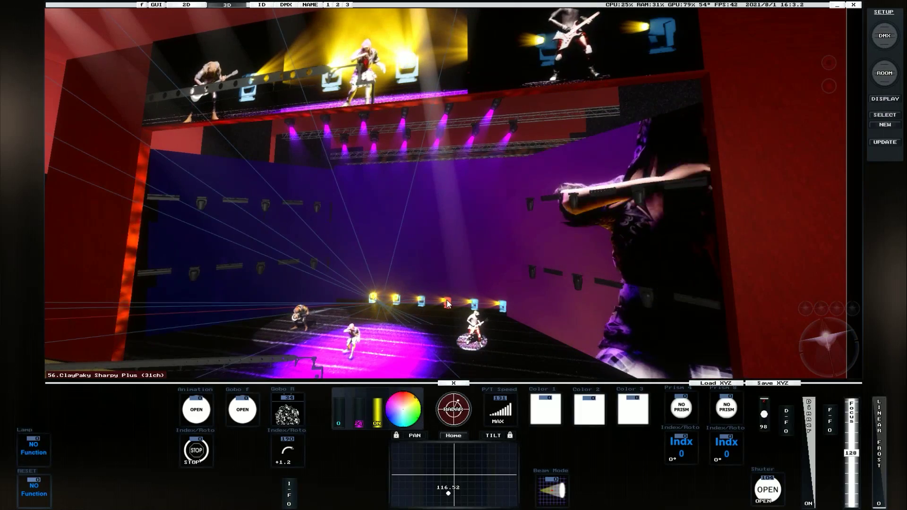
pyautogui.click(385, 409)
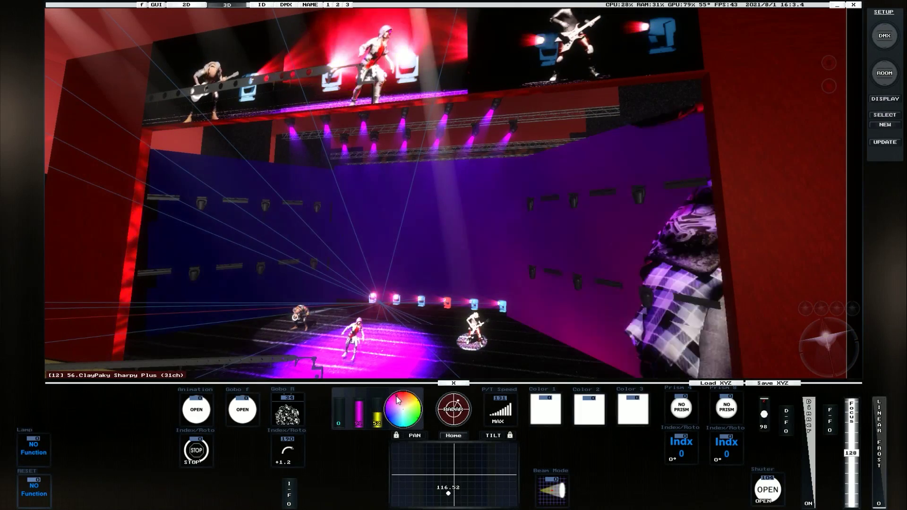
pyautogui.moveTo(419, 392); pyautogui.dragTo(392, 394)
# Step: Select the dolly cart boom crane and set its pan and tilt to about 119, 158
pyautogui.scroll(-3, 863, 225)
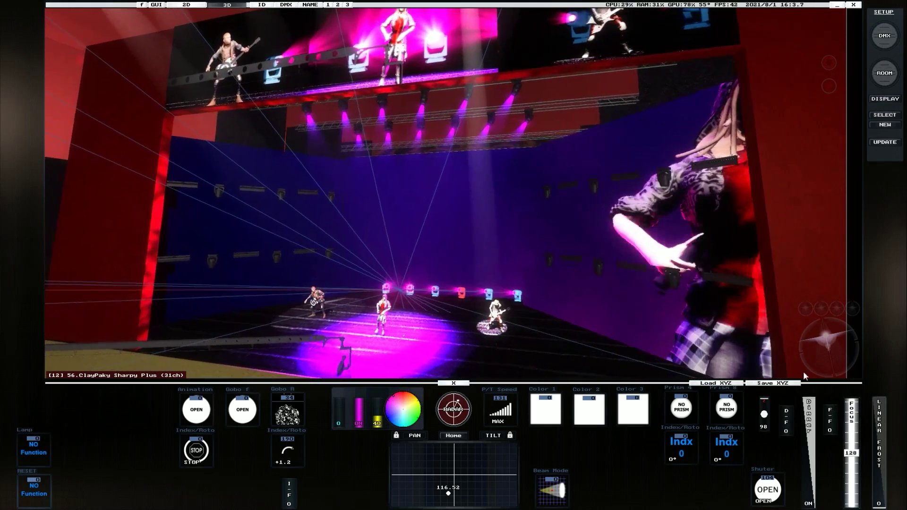
pyautogui.moveTo(826, 339); pyautogui.dragTo(827, 345)
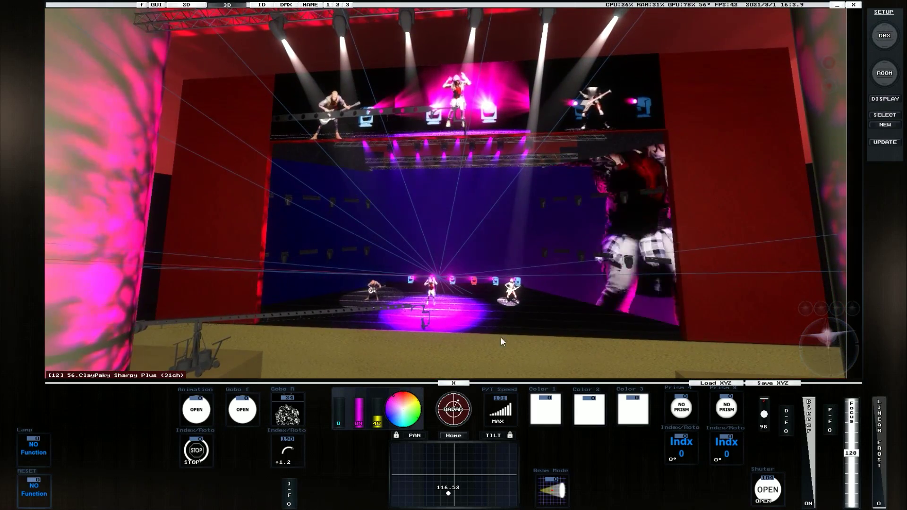
pyautogui.click(389, 307)
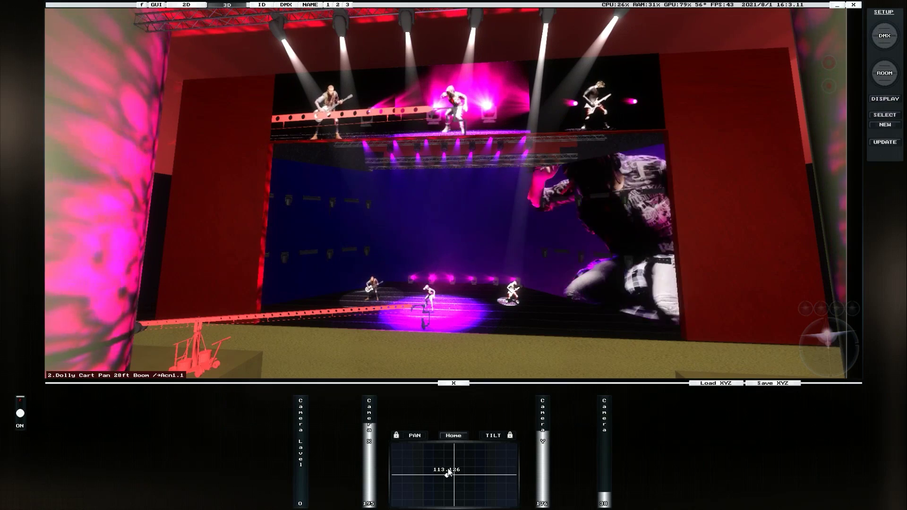
pyautogui.moveTo(449, 472)
pyautogui.mouseDown()
pyautogui.moveTo(428, 495)
pyautogui.moveTo(436, 504)
pyautogui.moveTo(445, 477)
pyautogui.moveTo(460, 471)
pyautogui.moveTo(450, 467)
pyautogui.mouseUp()
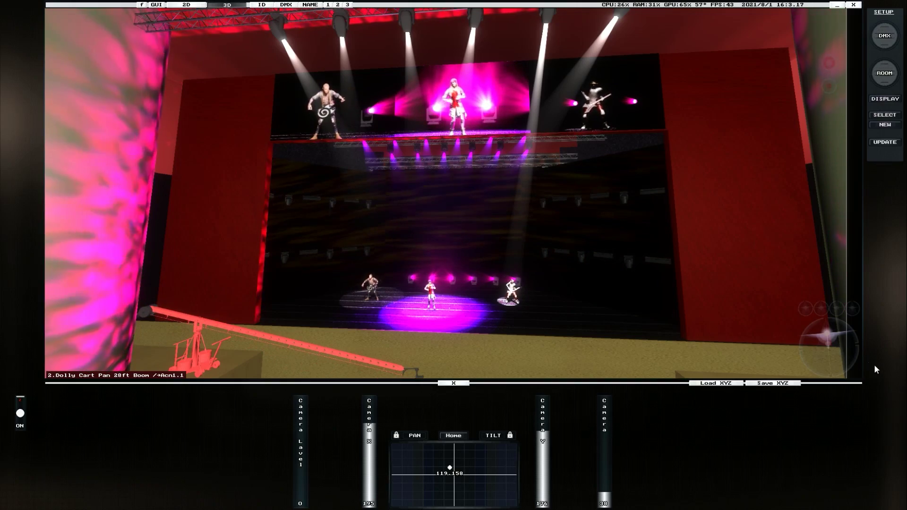
# Step: Lower the room's ambient lighting to 0% for a view of the stage in darkness
pyautogui.moveTo(828, 342); pyautogui.dragTo(827, 342)
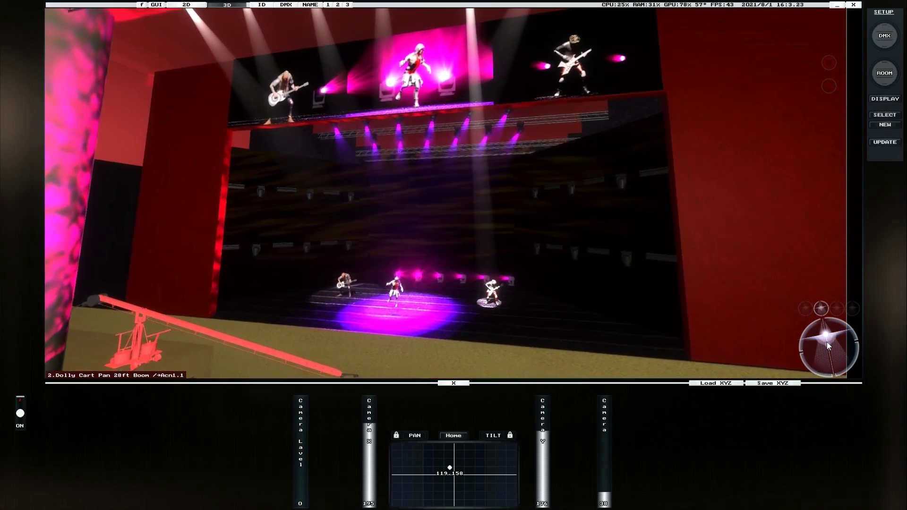
pyautogui.rightClick(827, 342)
pyautogui.moveTo(804, 168); pyautogui.dragTo(799, 220)
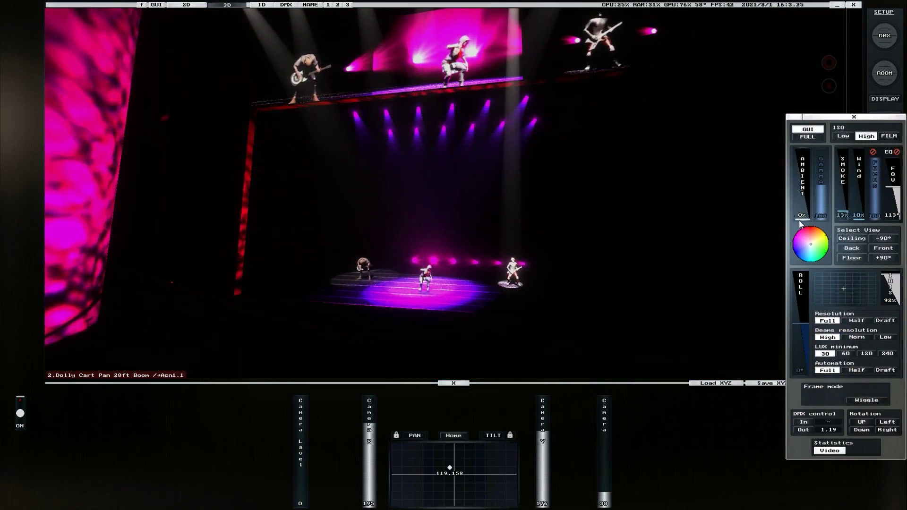
pyautogui.moveTo(831, 344)
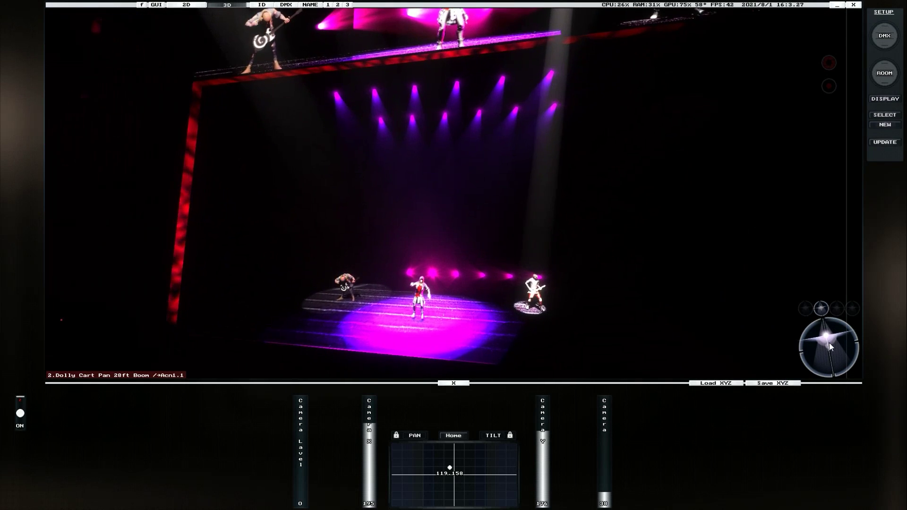